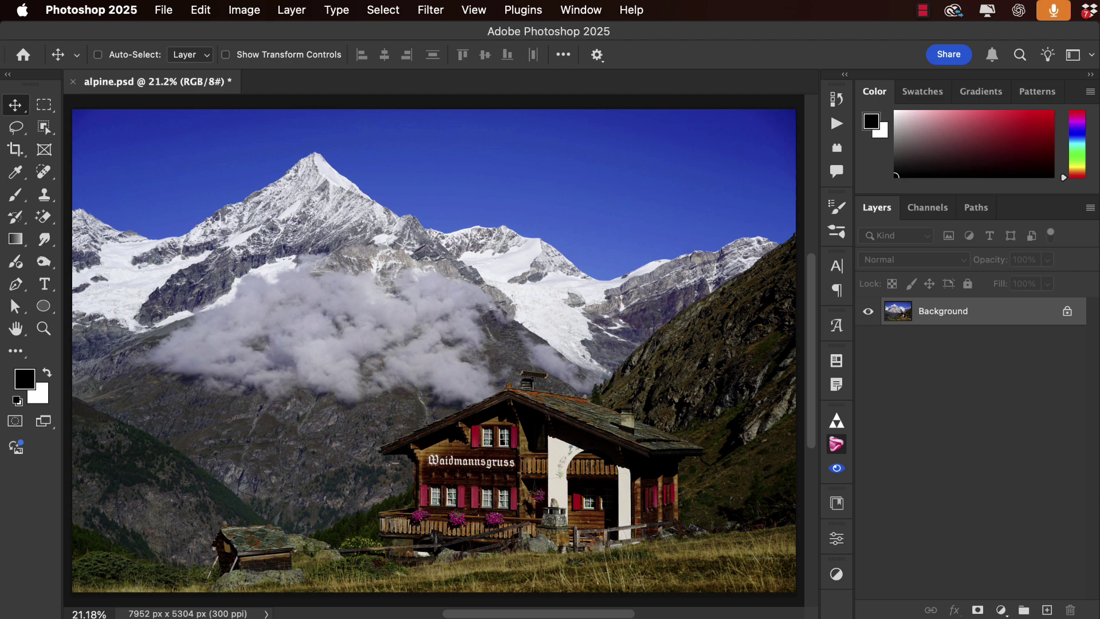
- Open alpine.psd in the Camera Raw filter and bring up the new-mask options
left_click(430, 8)
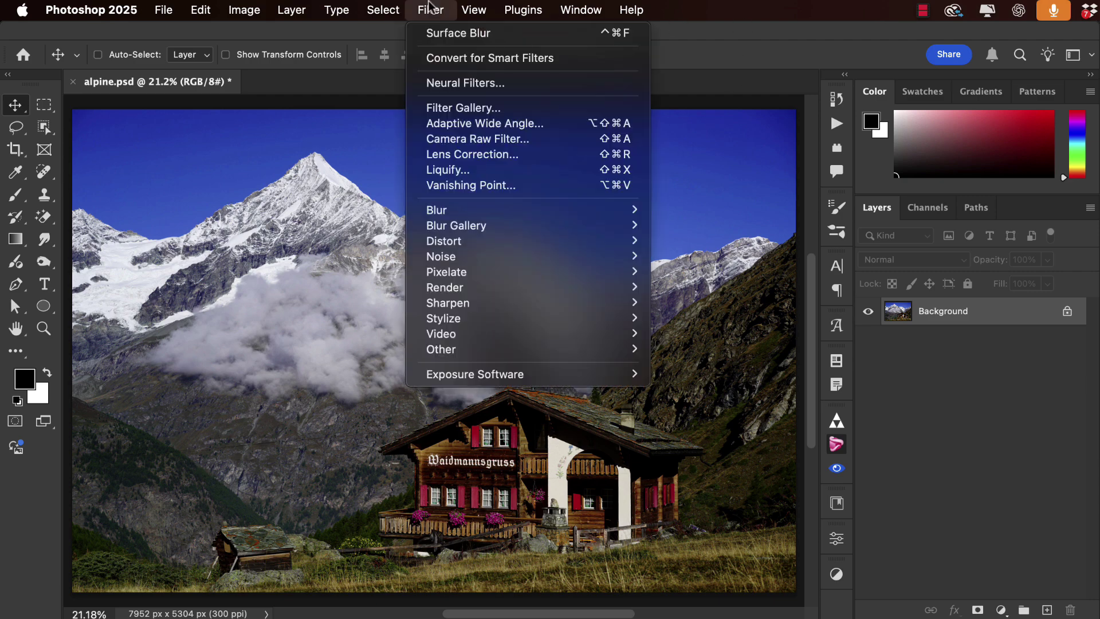
left_click(483, 140)
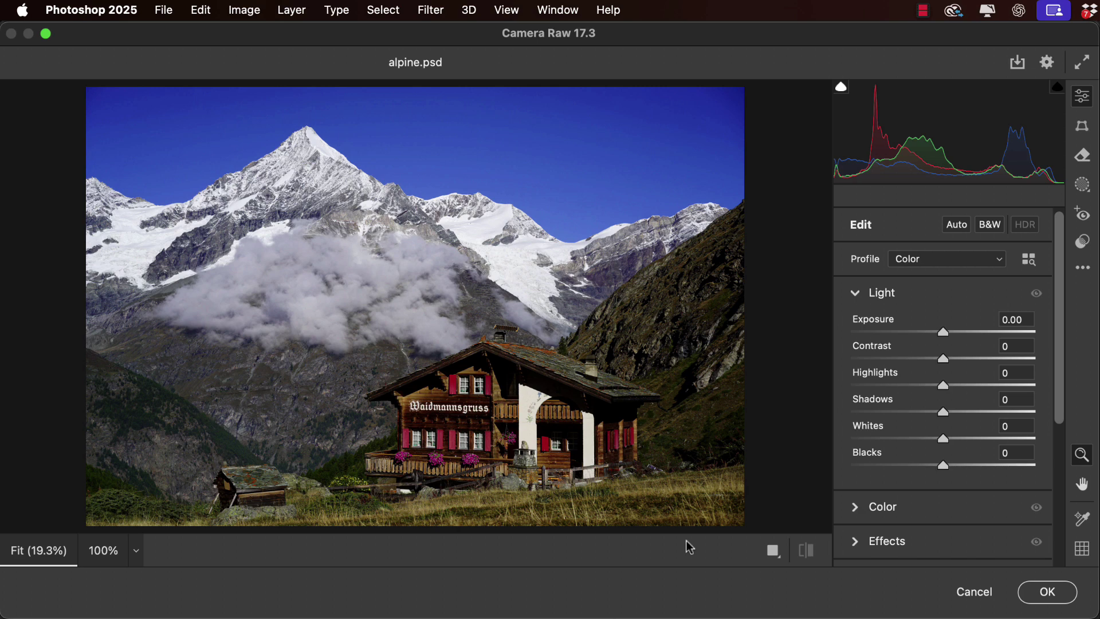
left_click(1082, 185)
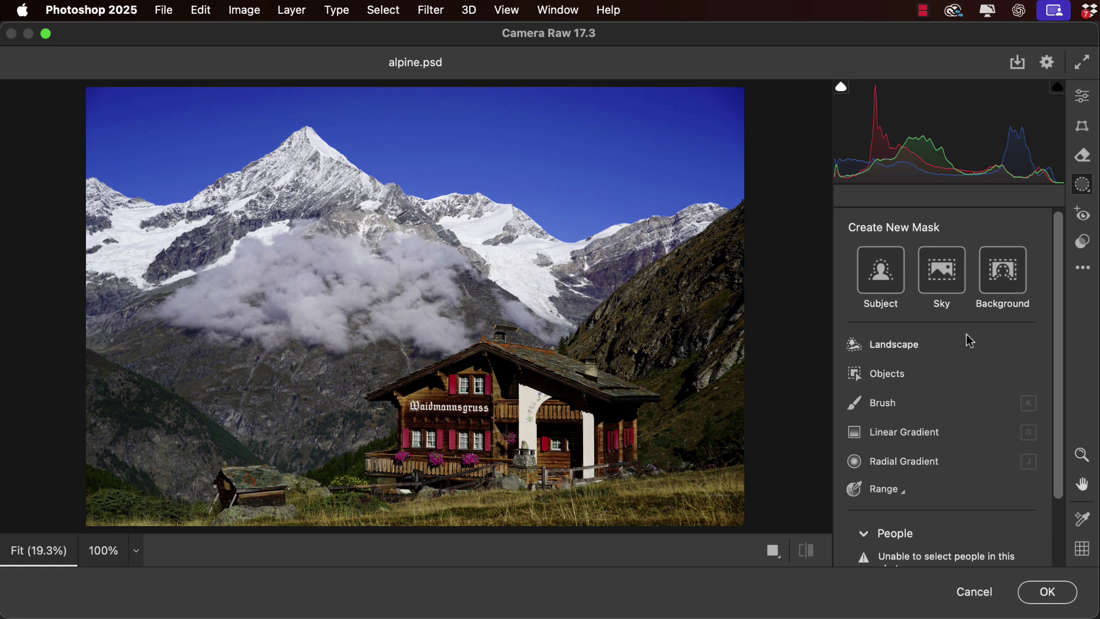
- Start a Landscape mask with Sky, Mountains, Architecture and Vegetation all ticked
left_click(893, 346)
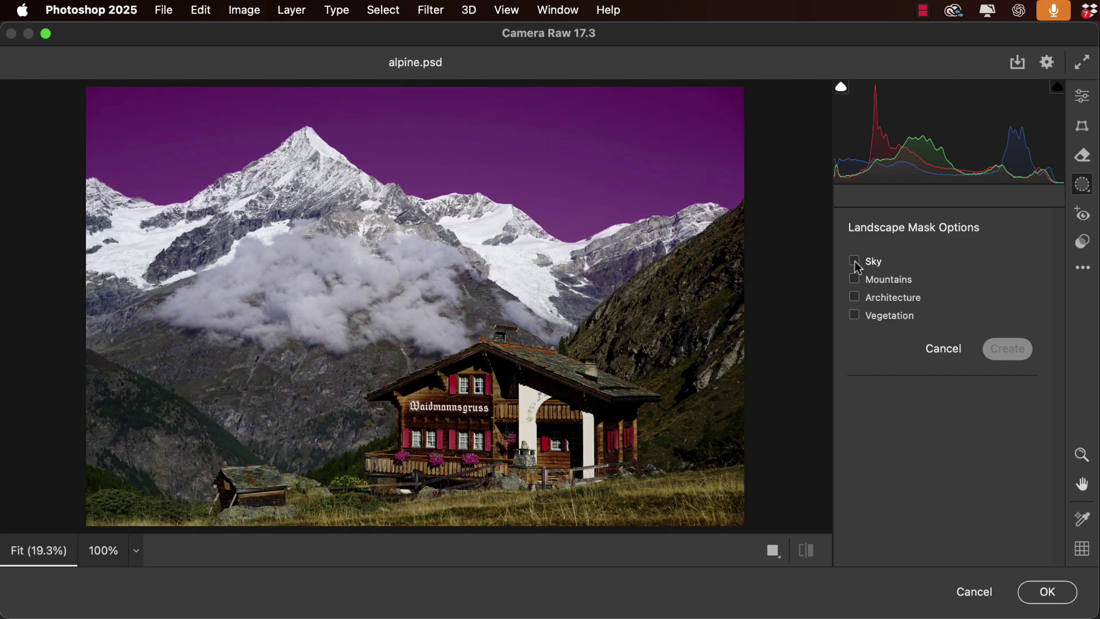
left_click(854, 260)
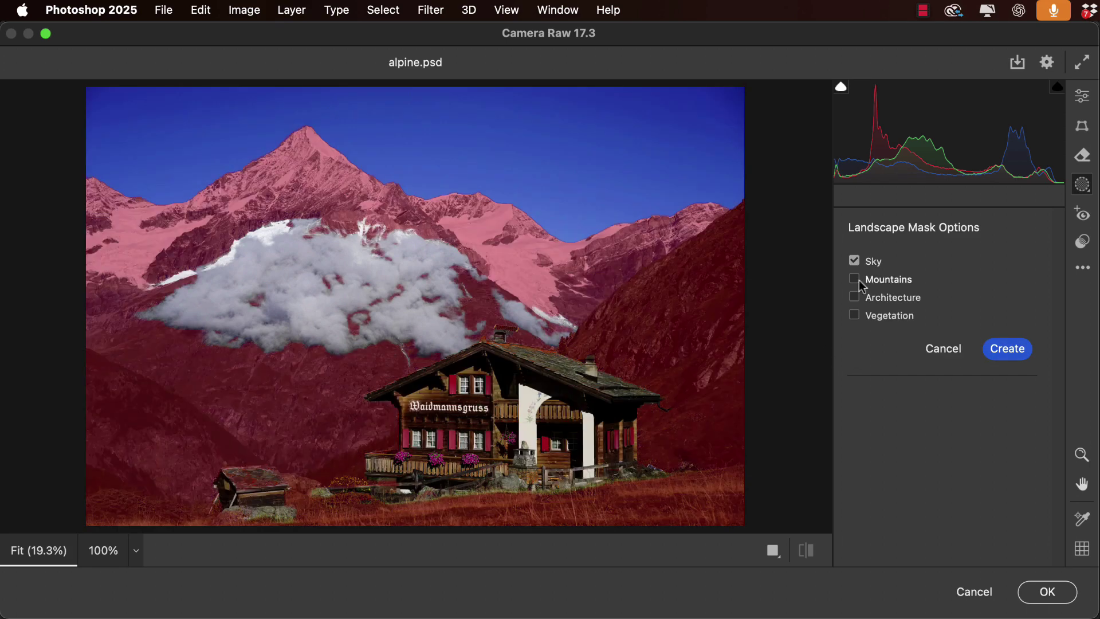
left_click(854, 278)
left_click(854, 296)
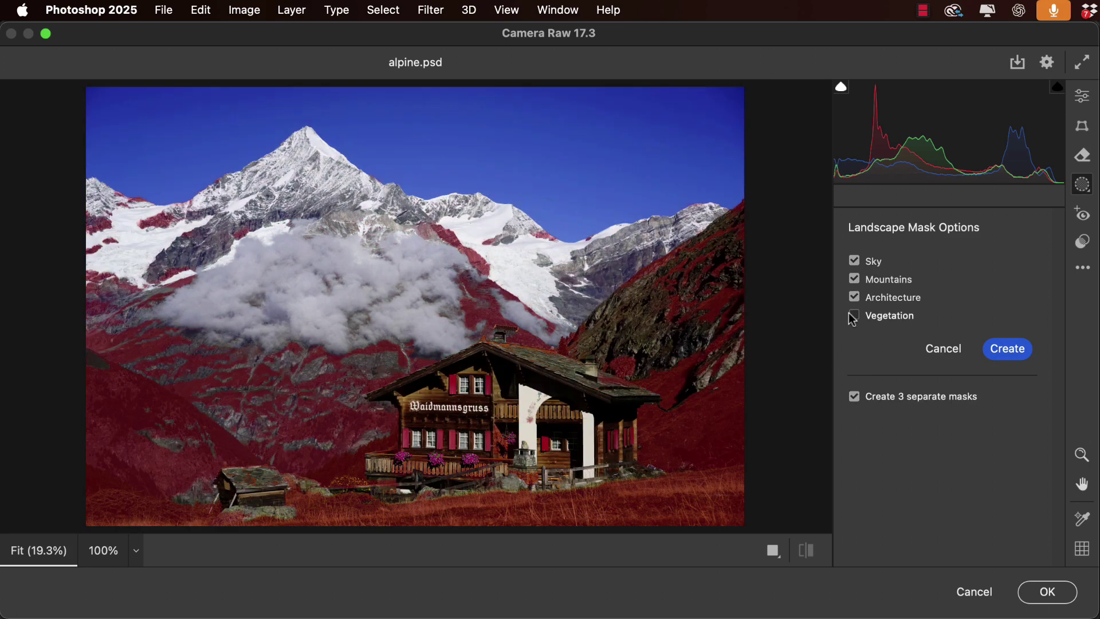
left_click(854, 315)
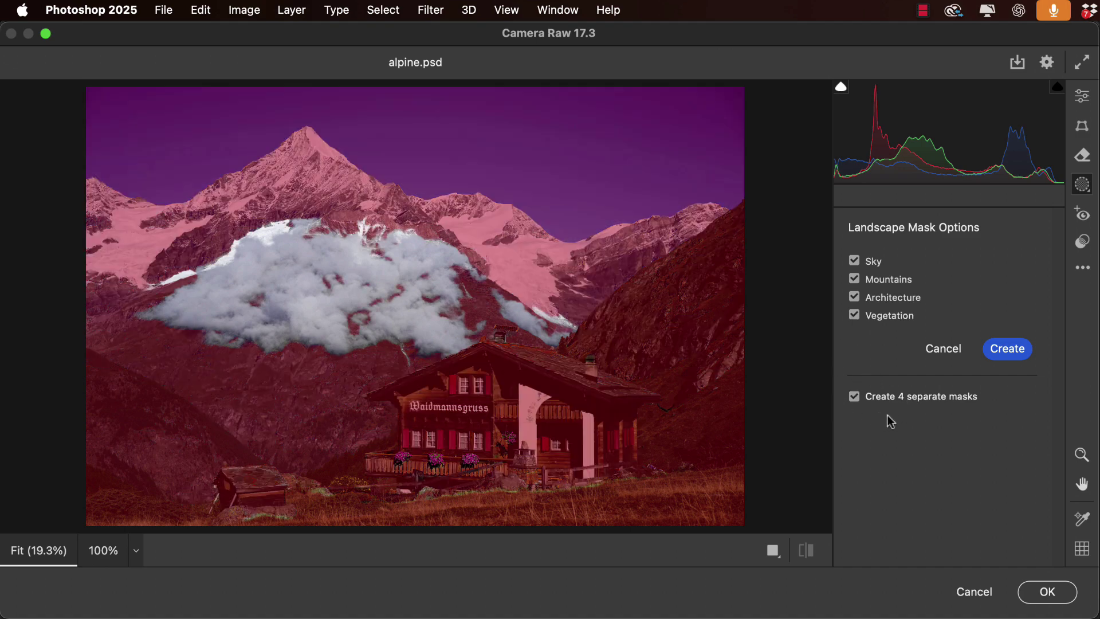
- Create the four separate Landscape masks and raise the Sky mask's Exposure to +1.00
left_click(1006, 350)
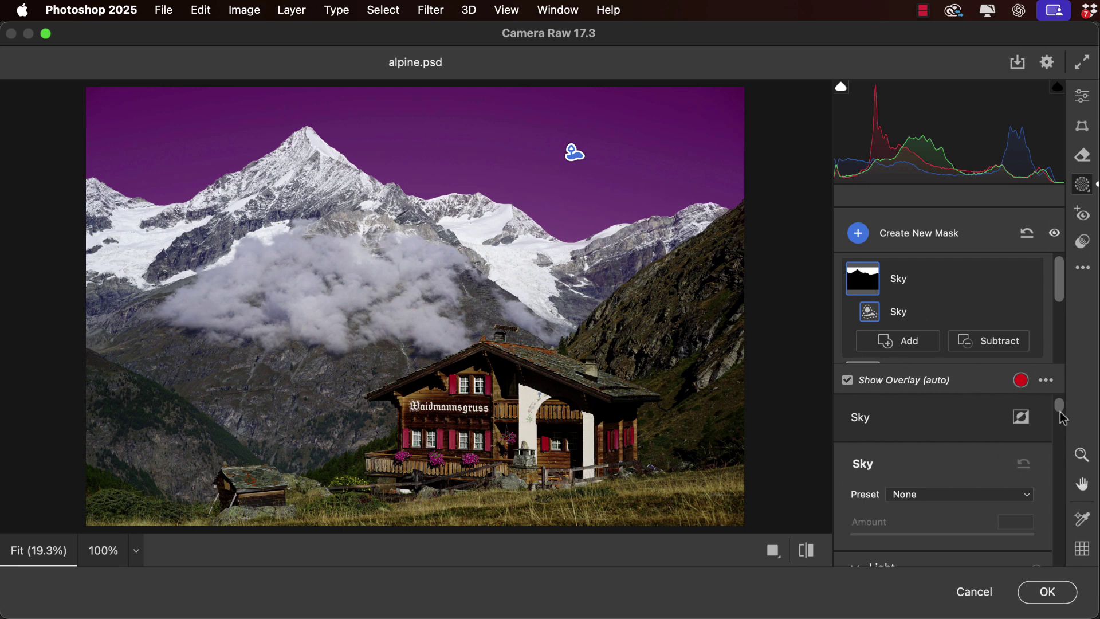
mouse_move(1061, 408)
left_mouse_down()
mouse_move(1058, 431)
mouse_move(1054, 422)
left_mouse_up()
left_click_drag(943, 455, 966, 462)
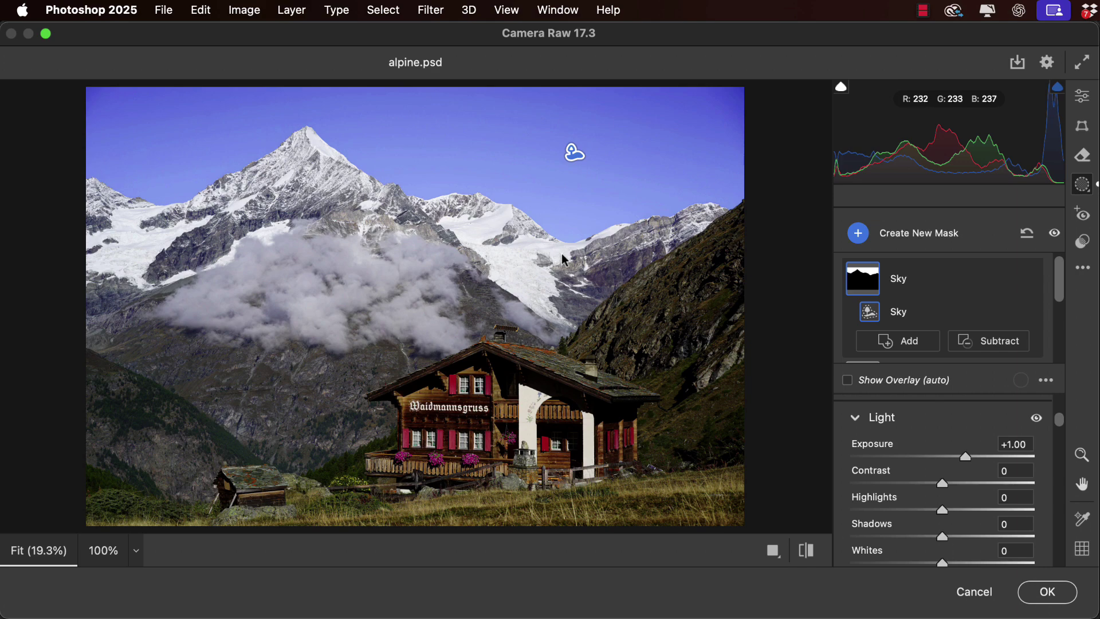
- Subtract a linear gradient from the Sky mask across the top of the sky
left_click(987, 342)
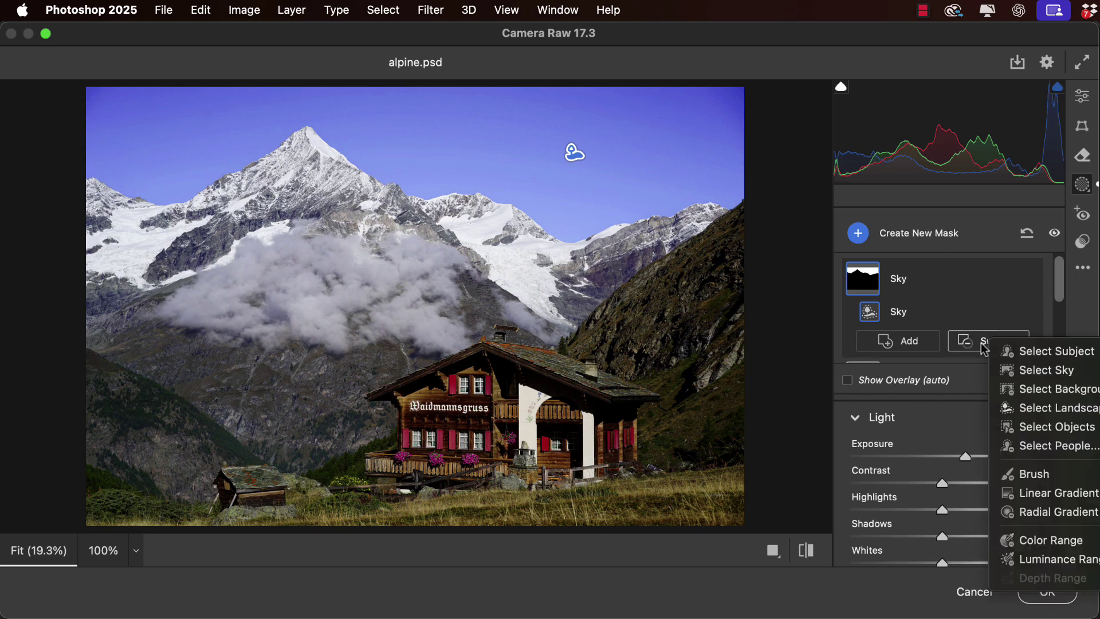
left_click(1016, 493)
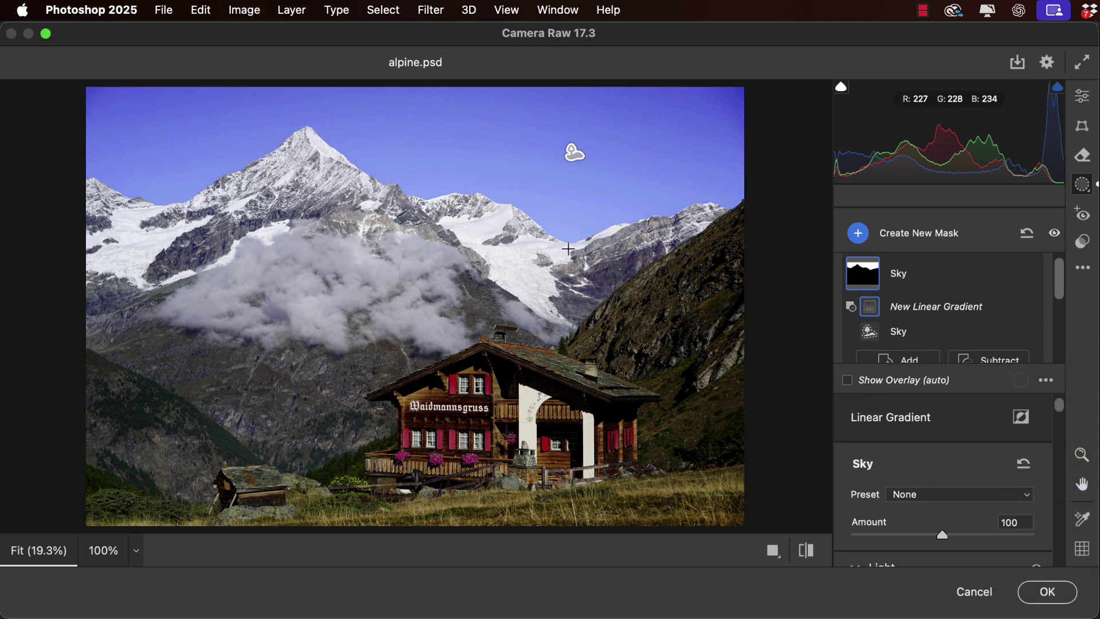
left_click_drag(578, 87, 573, 251)
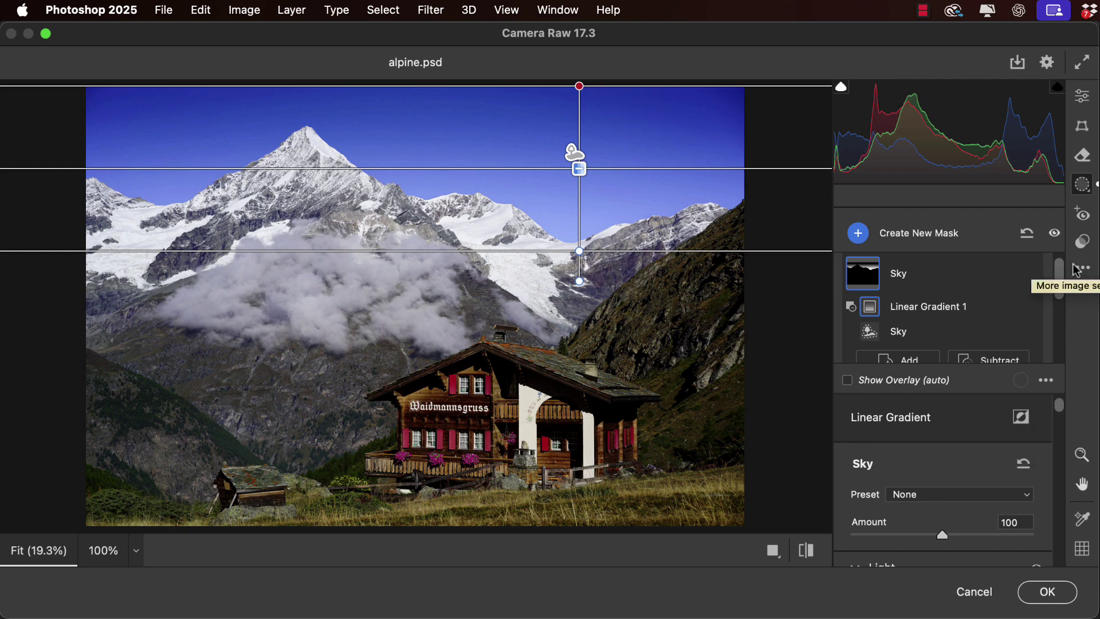
- Select the Mountains mask, hide its overlay, and set Temperature to -25
scroll(1057, 285, "down", 1)
scroll(1050, 294, "down", 5)
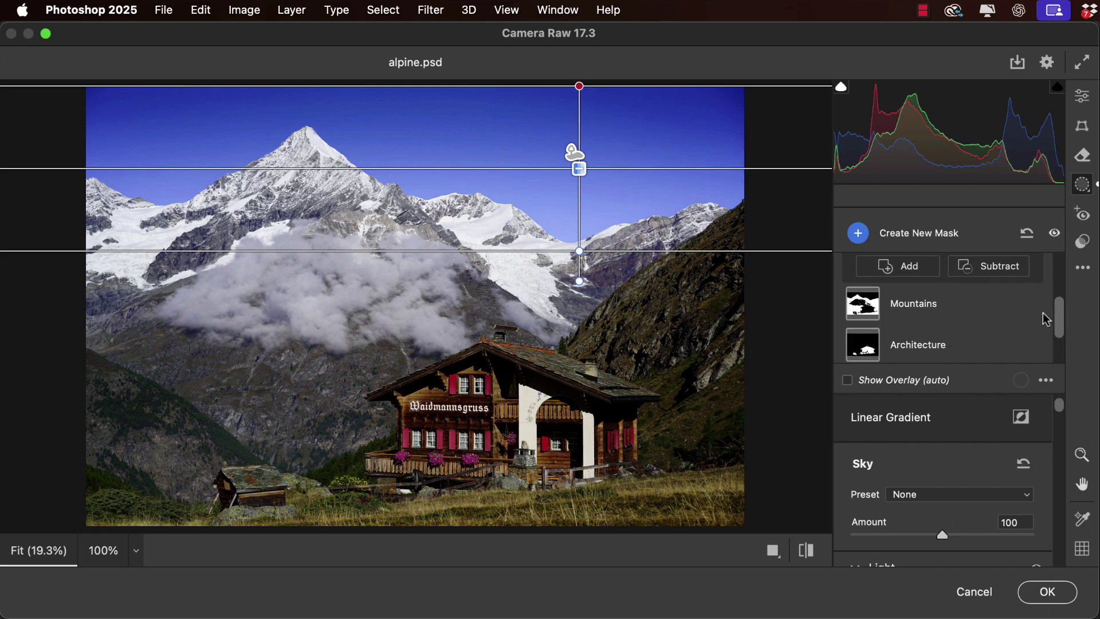
mouse_move(857, 297)
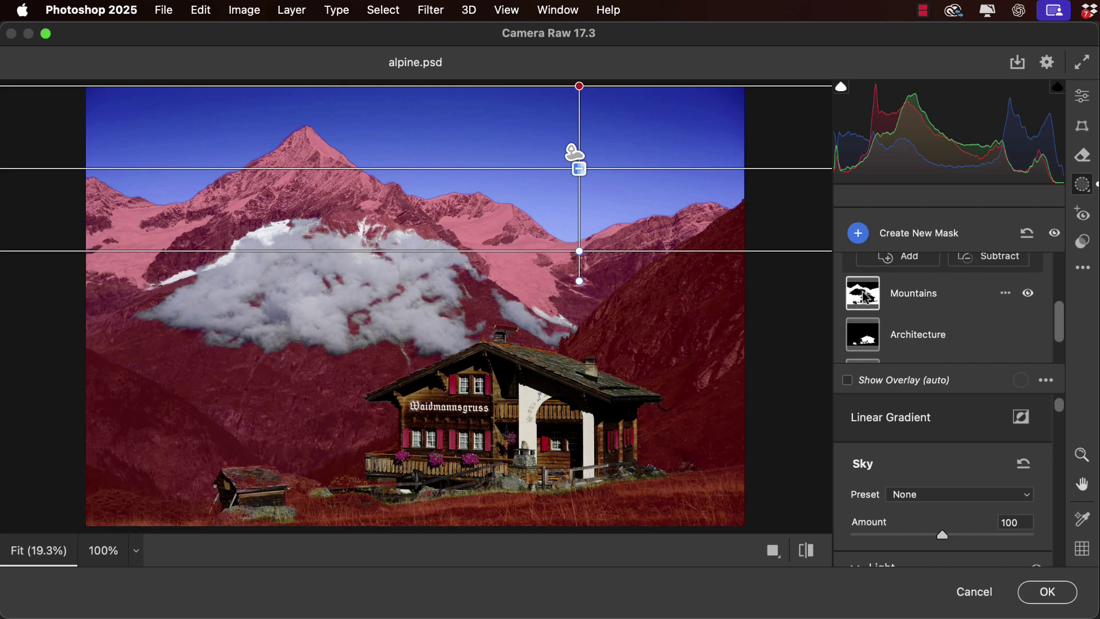
left_click(865, 295)
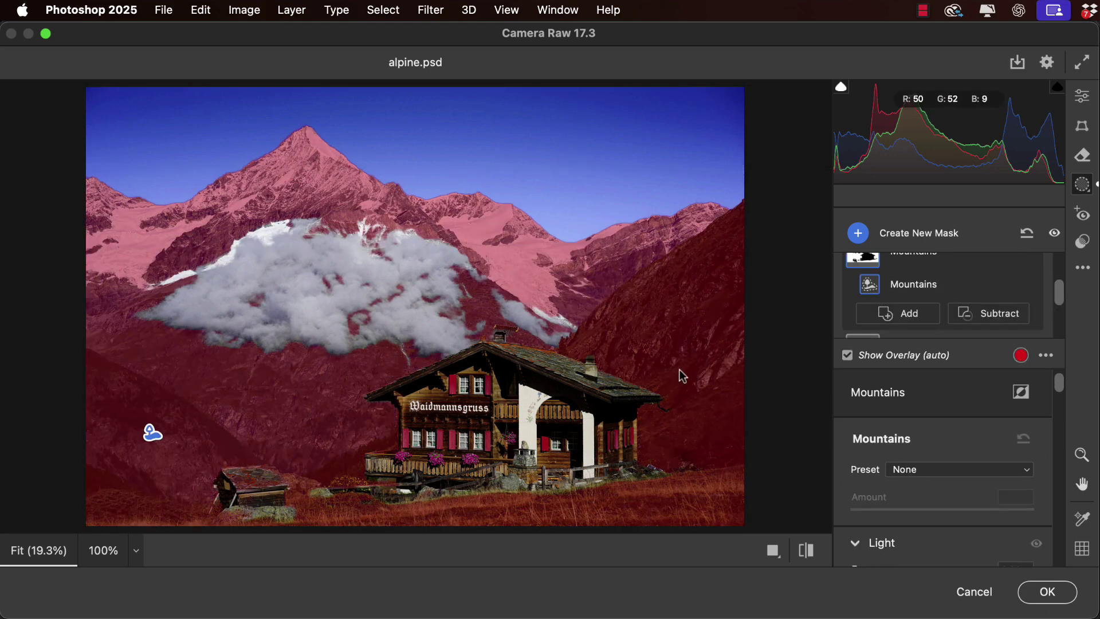
left_click(847, 356)
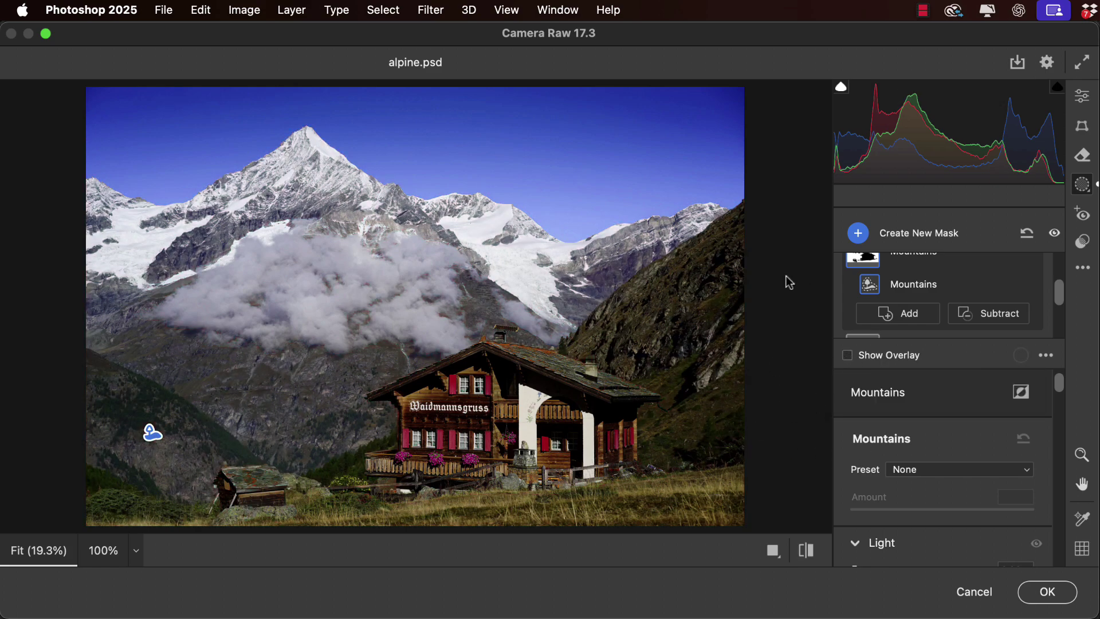
left_click_drag(1059, 381, 1057, 422)
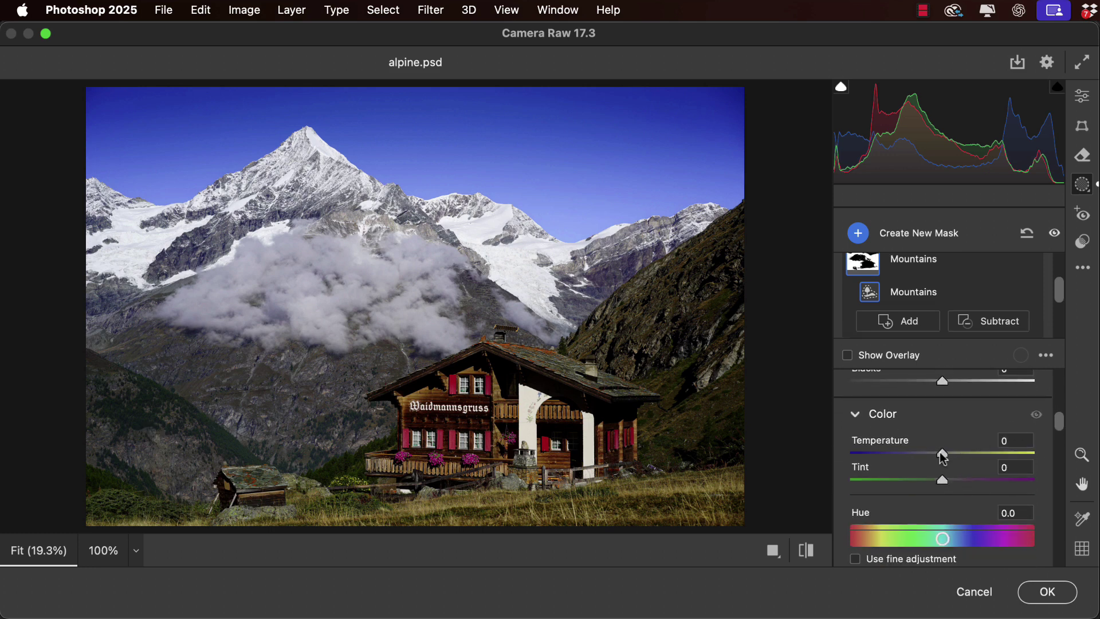
left_click_drag(940, 452, 919, 466)
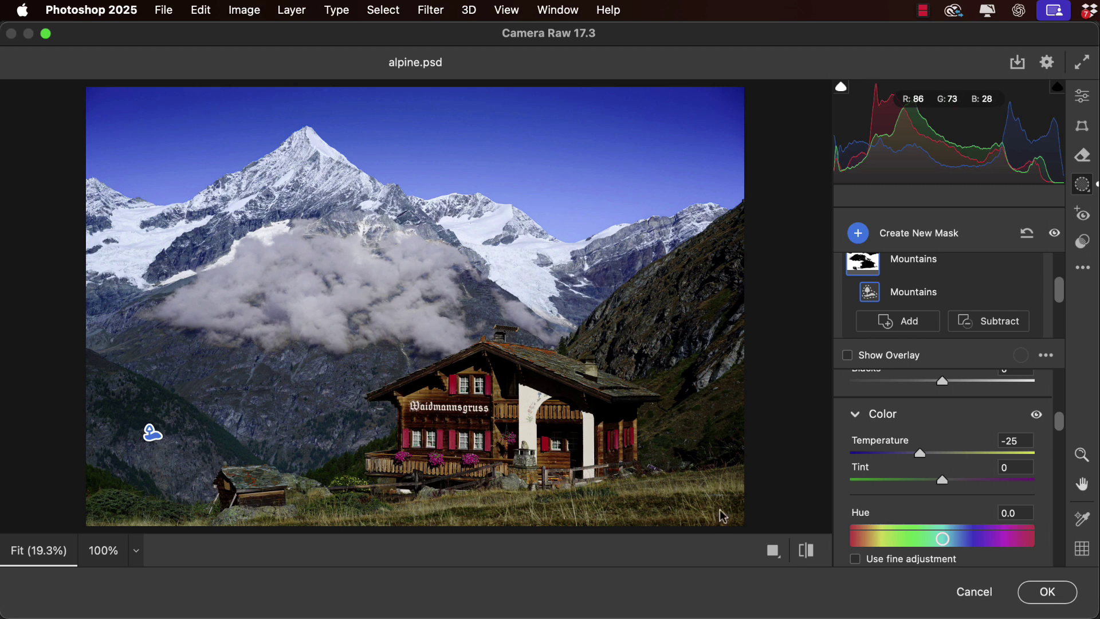
- Select the Architecture mask, hide its overlay, and set Exposure +0.80 and Shadows +77
left_click_drag(1057, 292, 1044, 318)
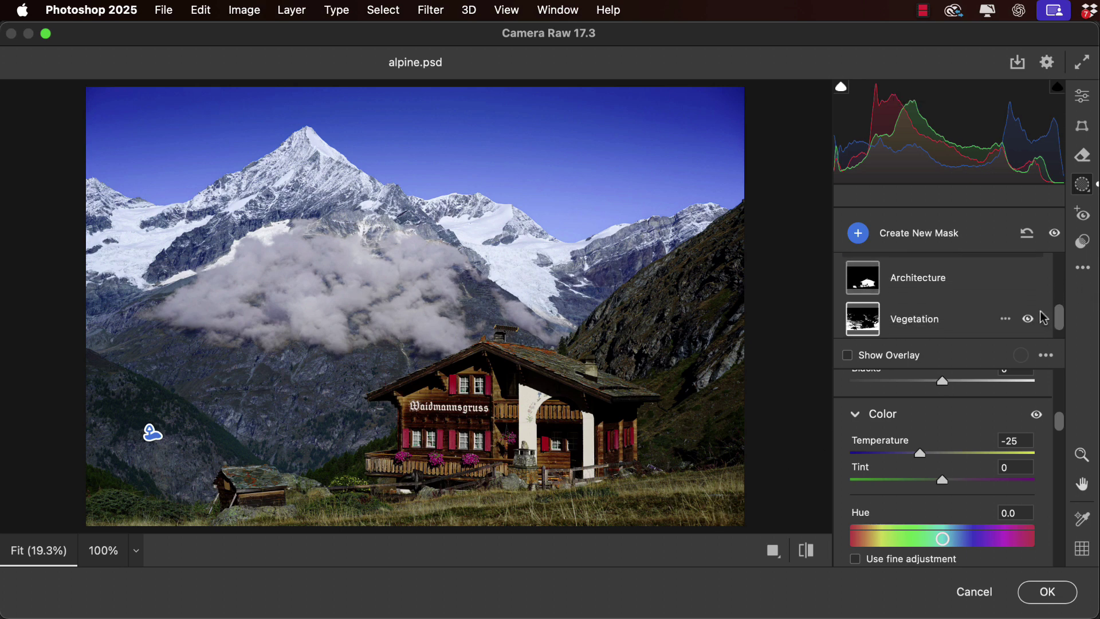
left_click(919, 283)
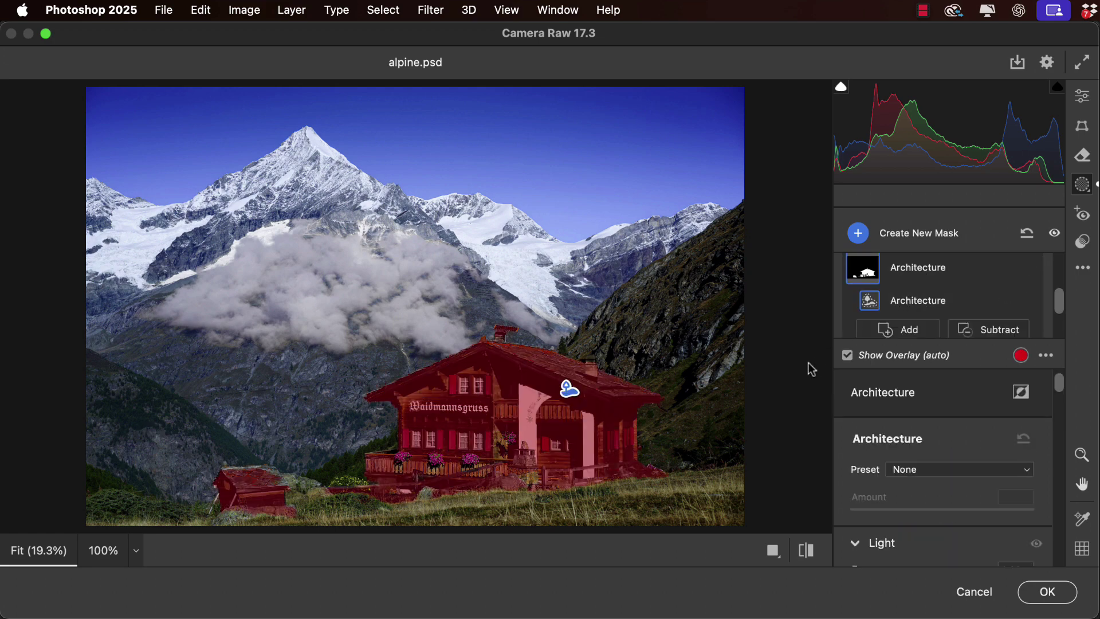
left_click(846, 356)
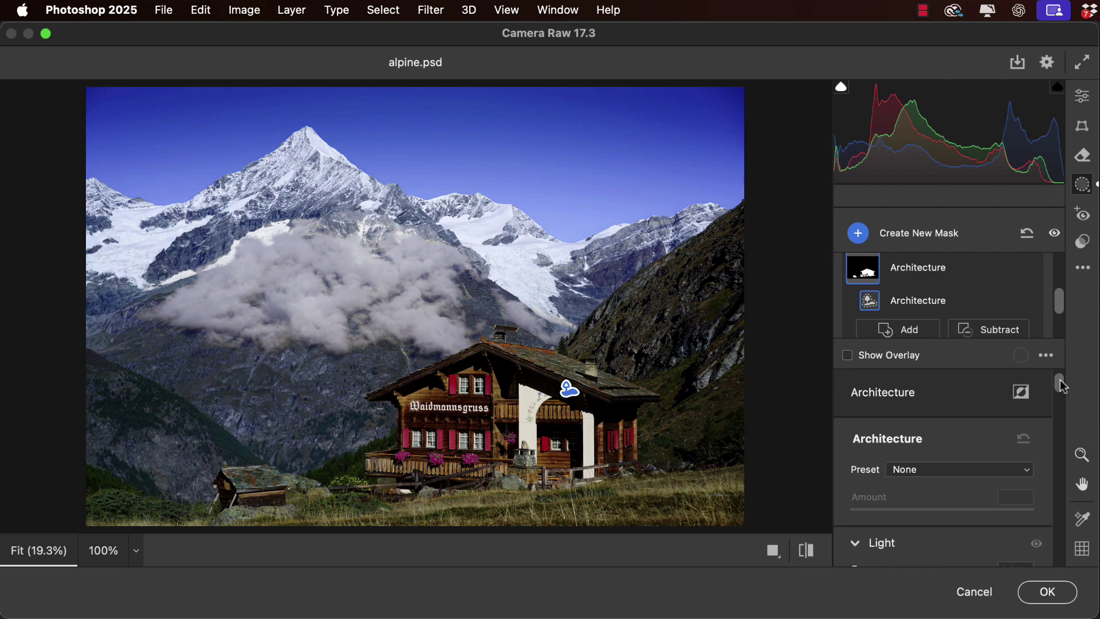
scroll(1056, 383, "down", 3)
scroll(1053, 389, "down", 3)
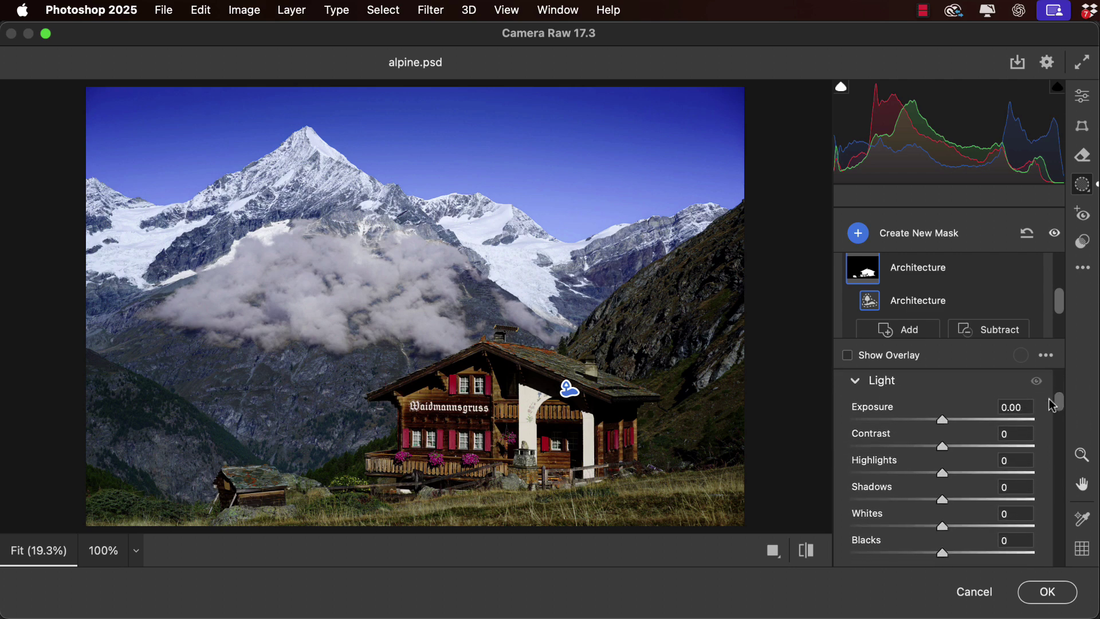
left_click_drag(943, 418, 961, 423)
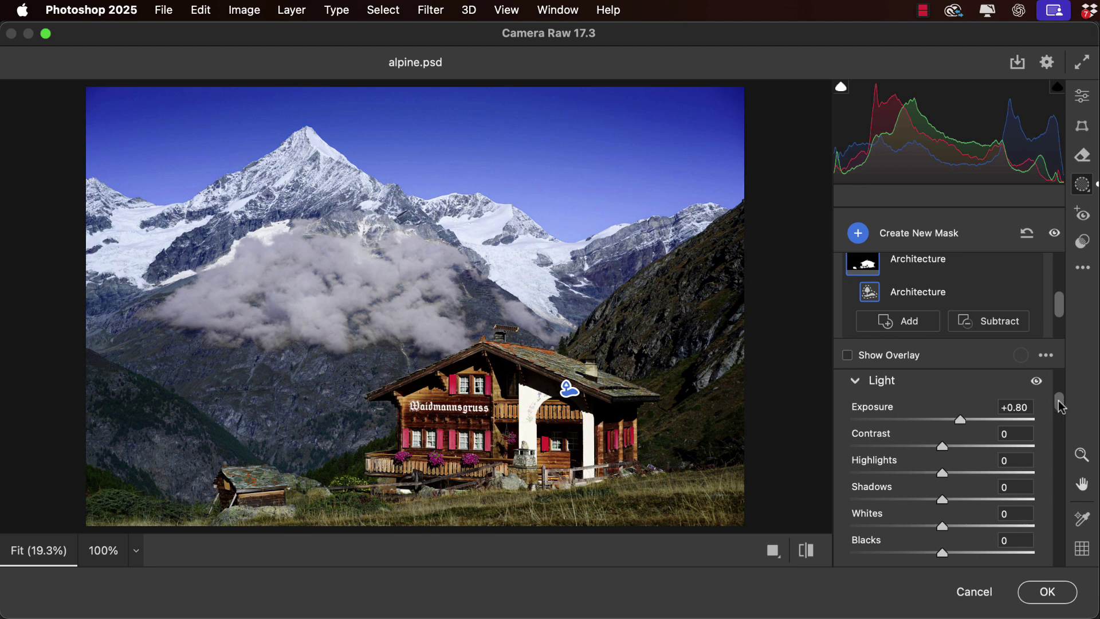
scroll(1059, 405, "down", 2)
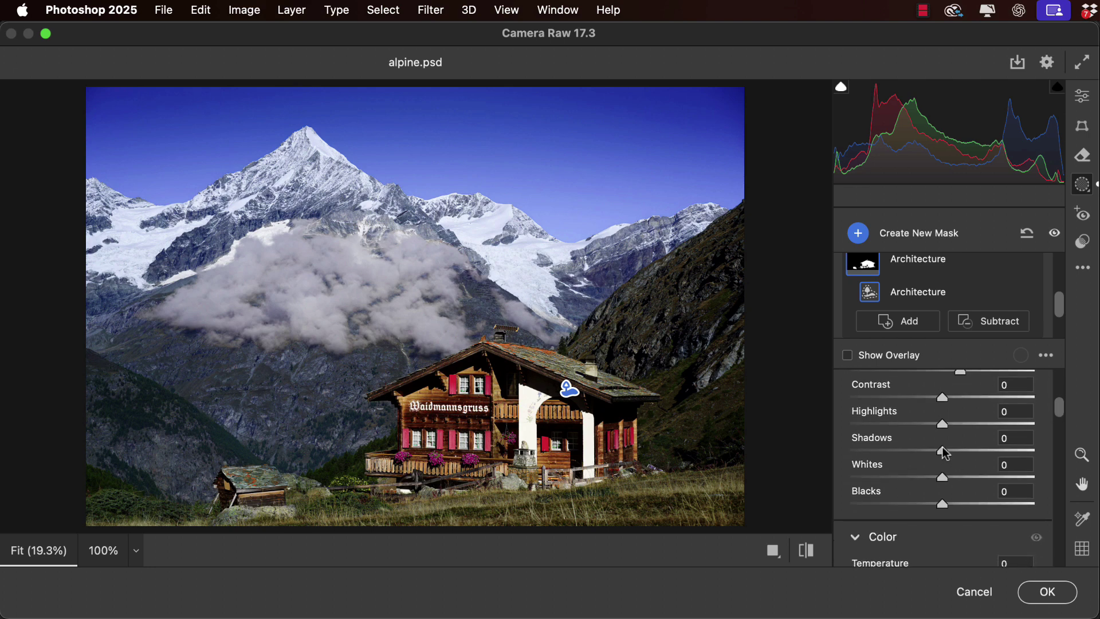
left_click_drag(941, 446, 1014, 456)
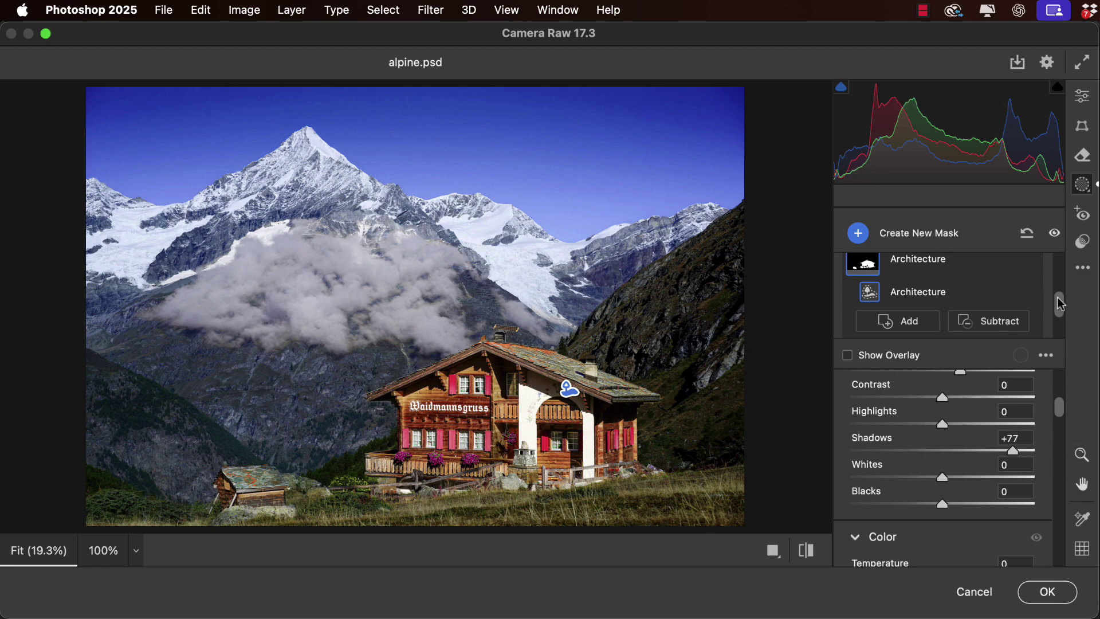
left_click_drag(1059, 304, 1061, 331)
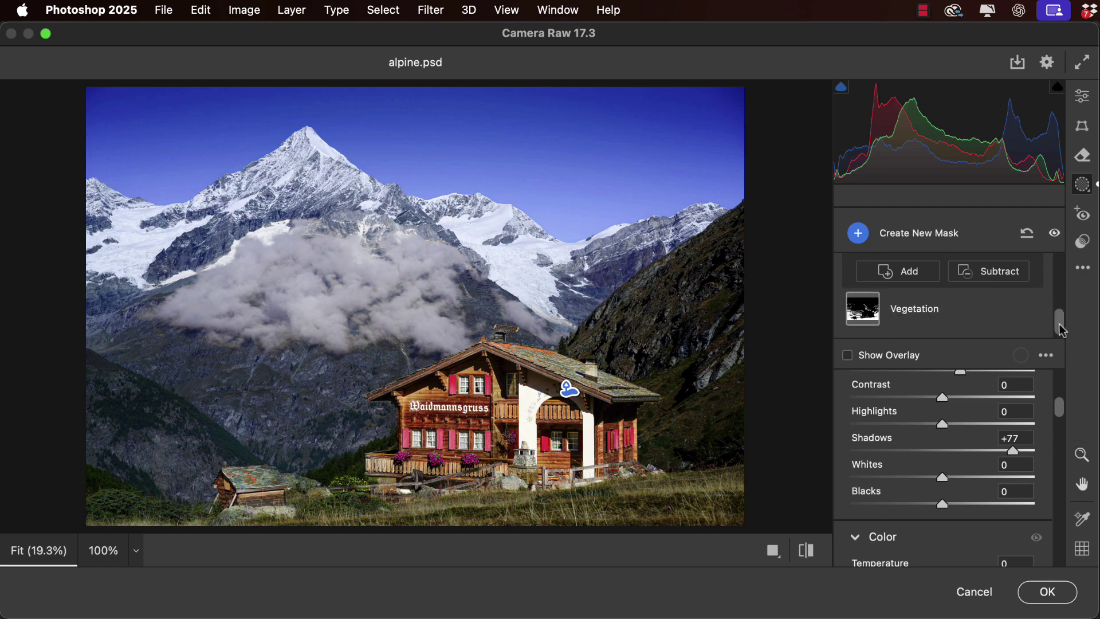
- Give the Vegetation mask Hue +38.6 and Saturation -27
left_click(913, 309)
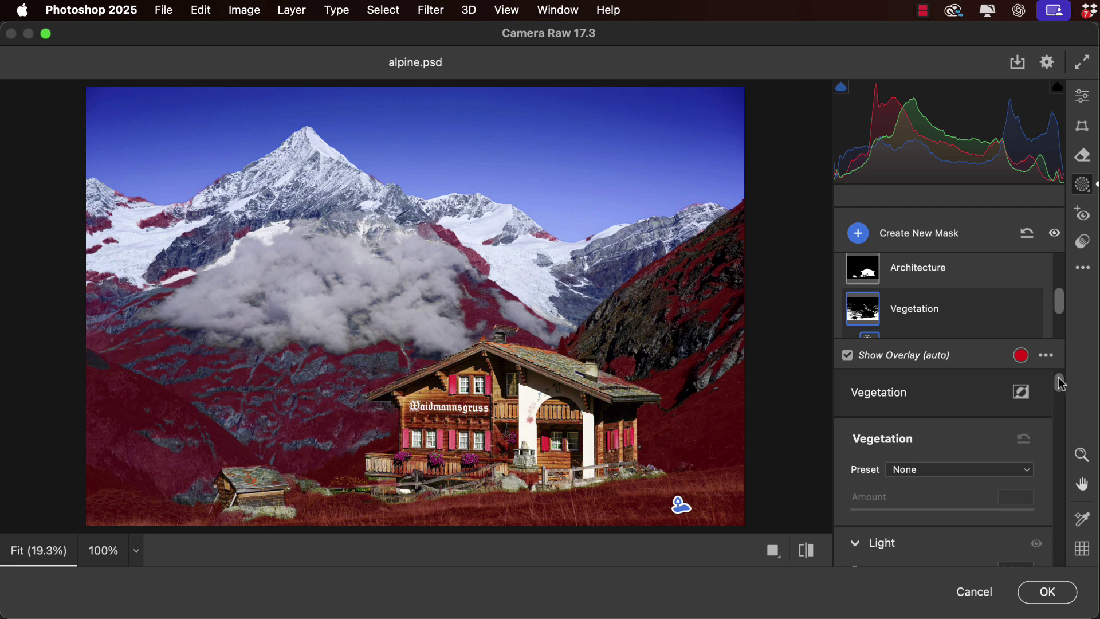
left_click_drag(1059, 380, 1063, 413)
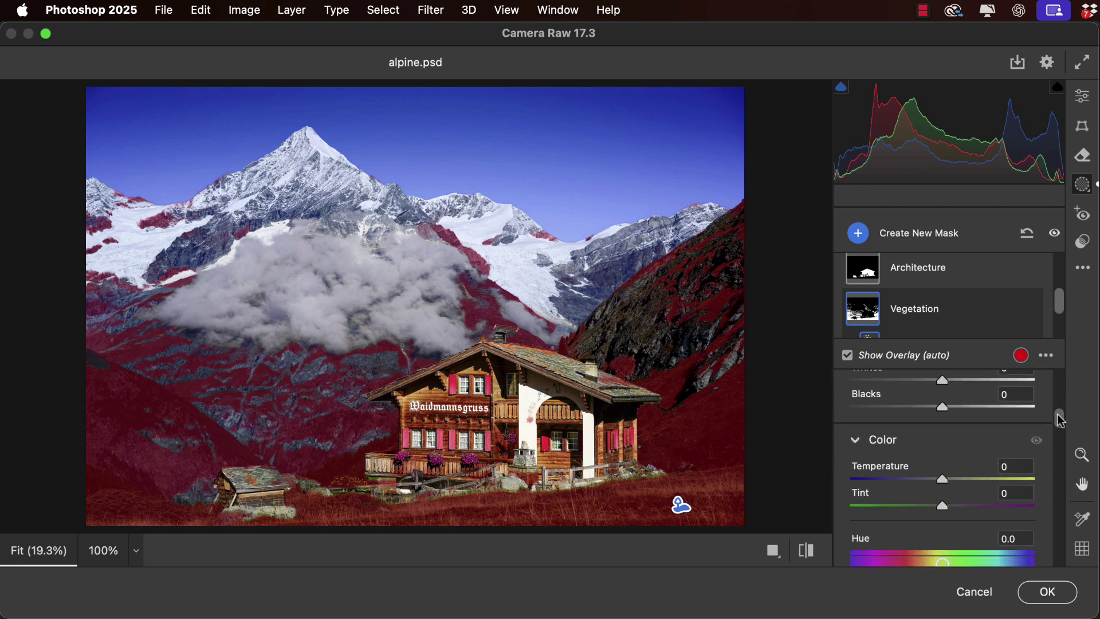
left_click_drag(1057, 415, 1057, 418)
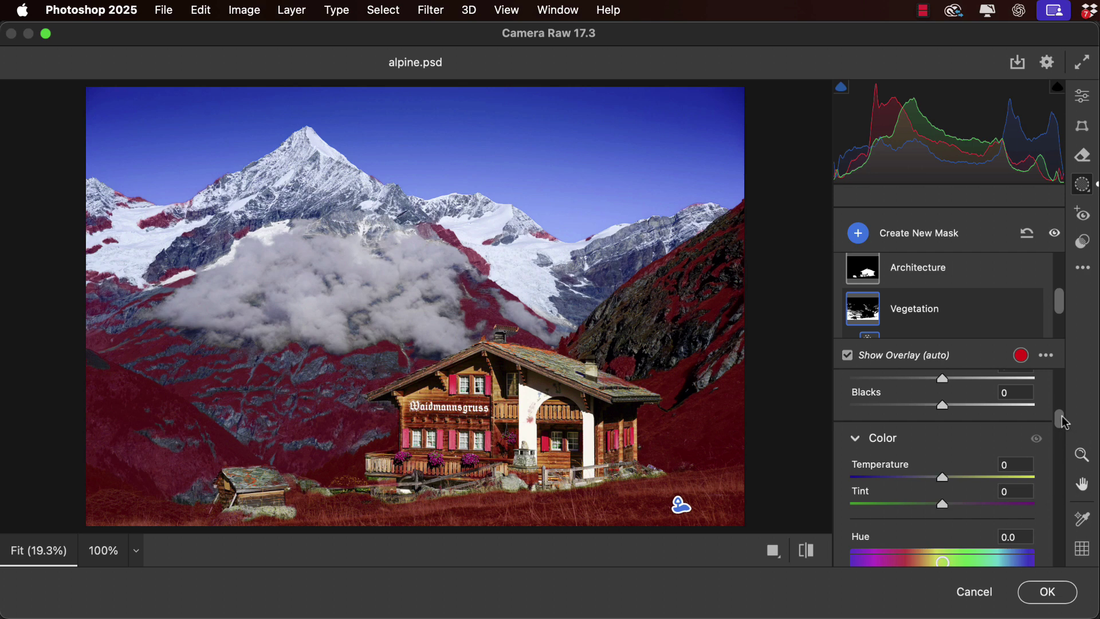
left_click_drag(1062, 421, 1061, 432)
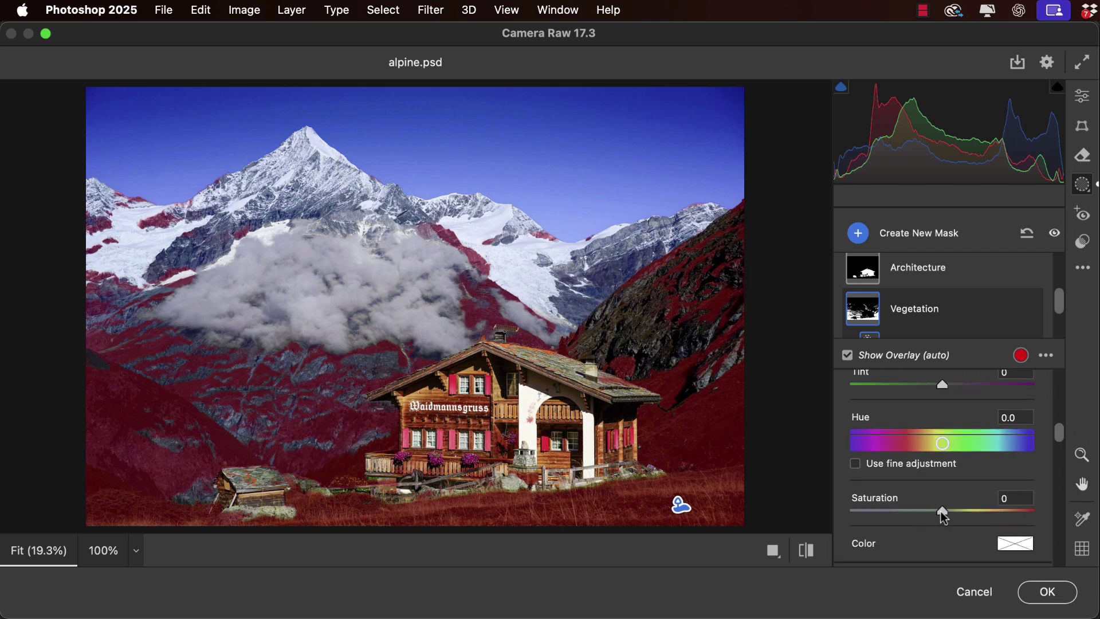
mouse_move(943, 442)
left_mouse_down()
mouse_move(953, 448)
mouse_move(962, 436)
left_mouse_up()
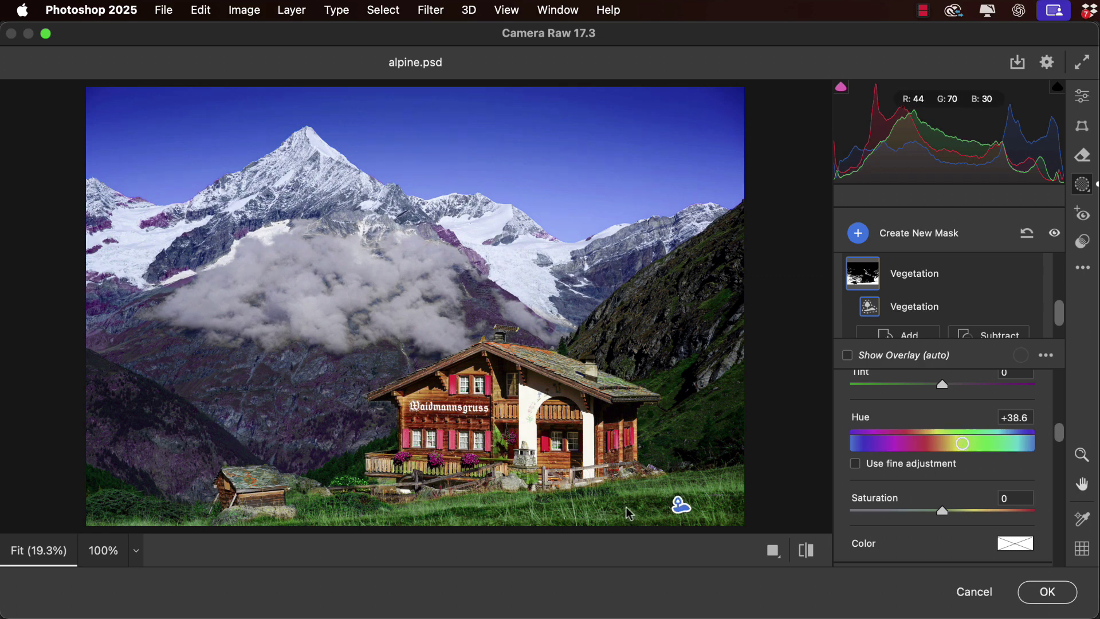
left_click_drag(944, 509, 917, 511)
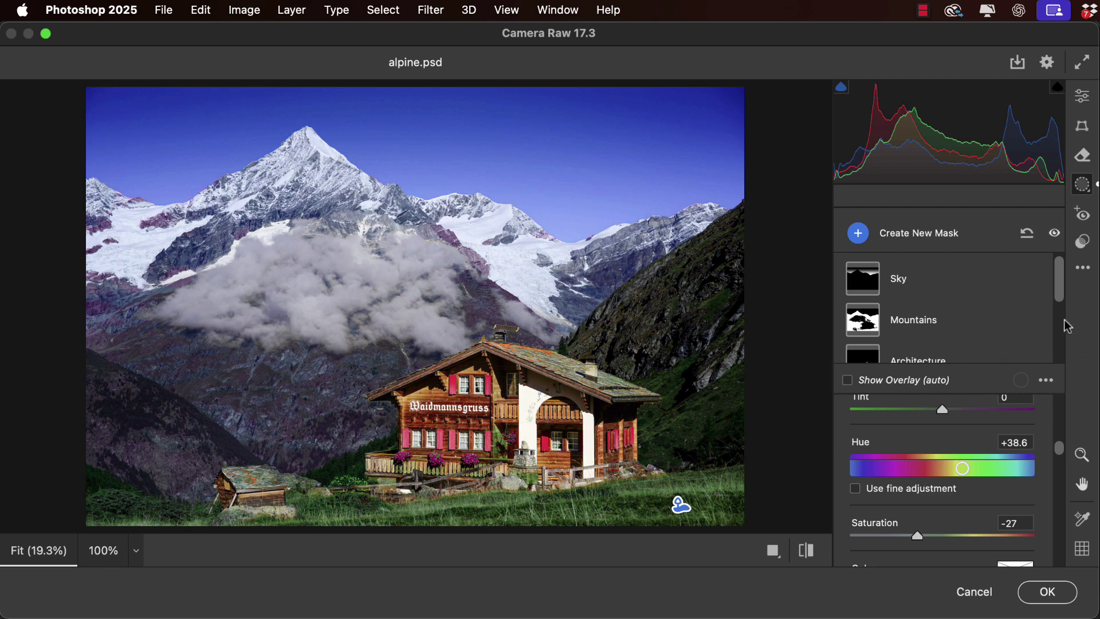
left_click_drag(1056, 277, 1058, 337)
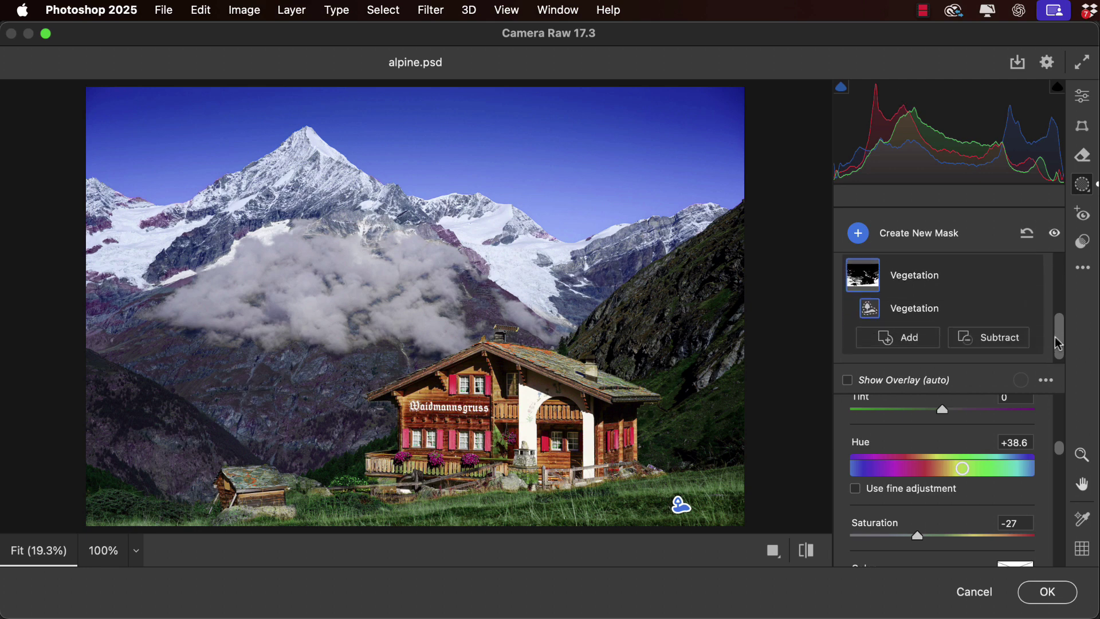
- Subtract a brush stroke from the Vegetation mask over the left mountainside
left_click(973, 344)
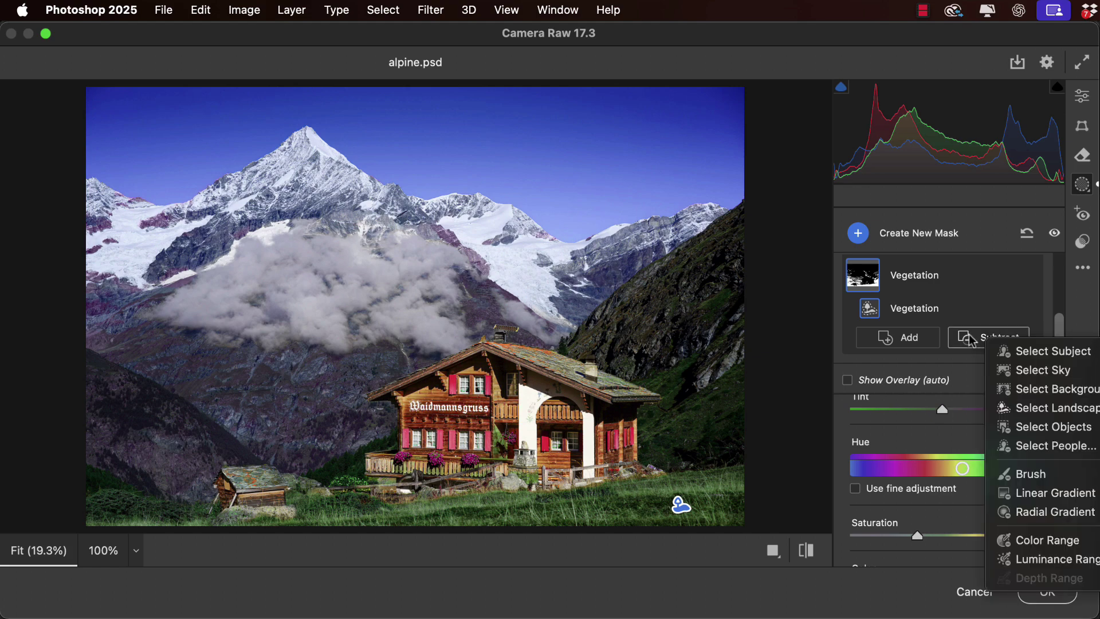
left_click(1017, 473)
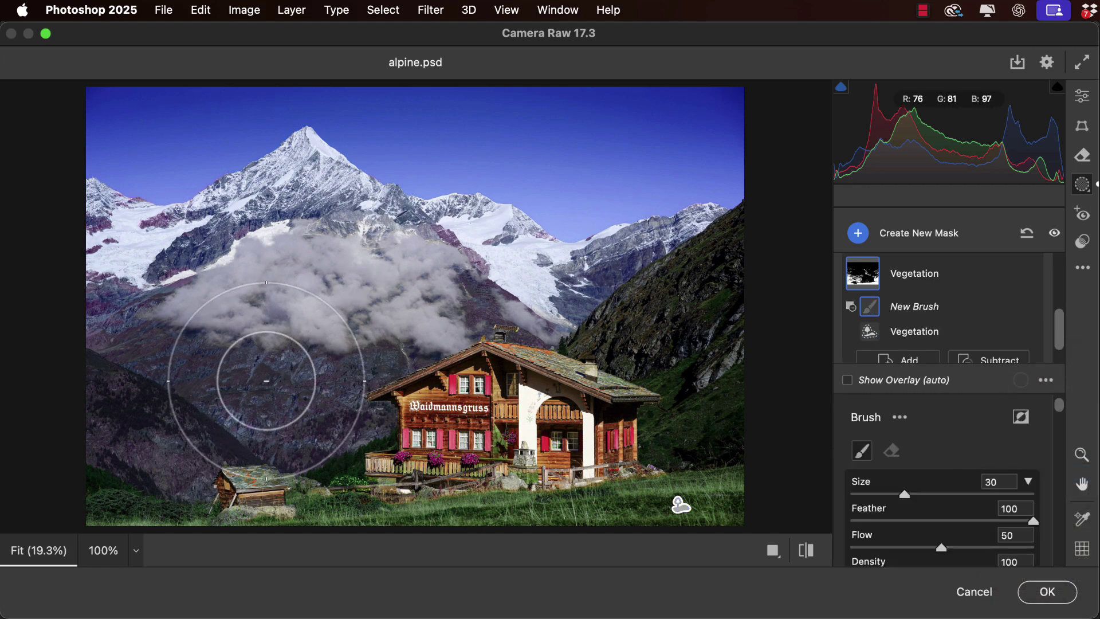
mouse_move(157, 351)
left_mouse_down()
mouse_move(270, 393)
mouse_move(208, 344)
mouse_move(177, 344)
mouse_move(173, 357)
left_mouse_up()
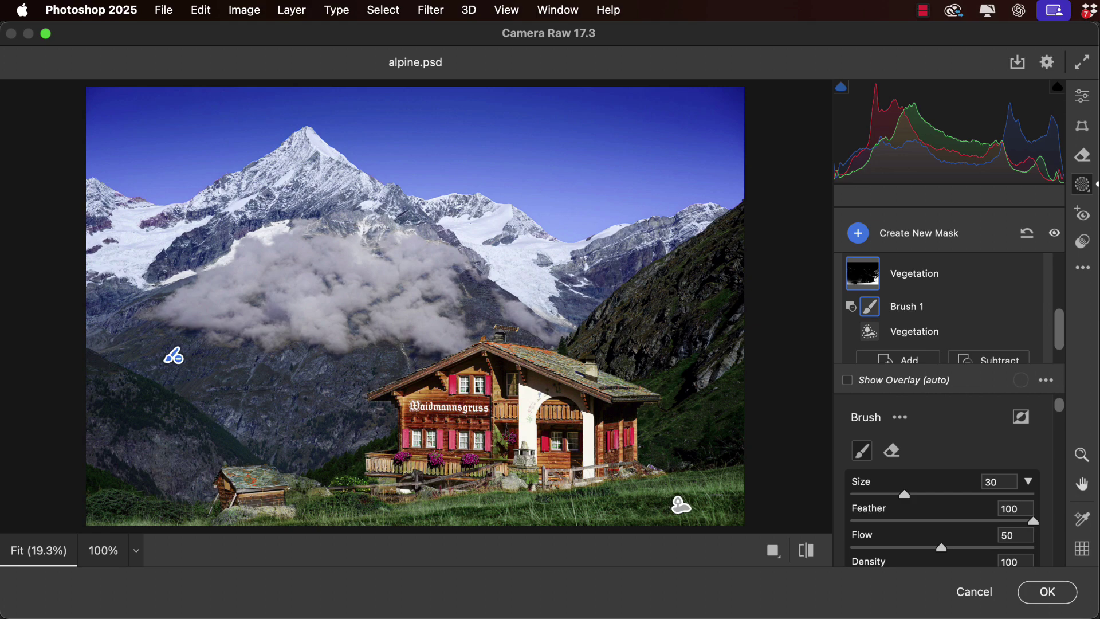
key("ctrl+z")
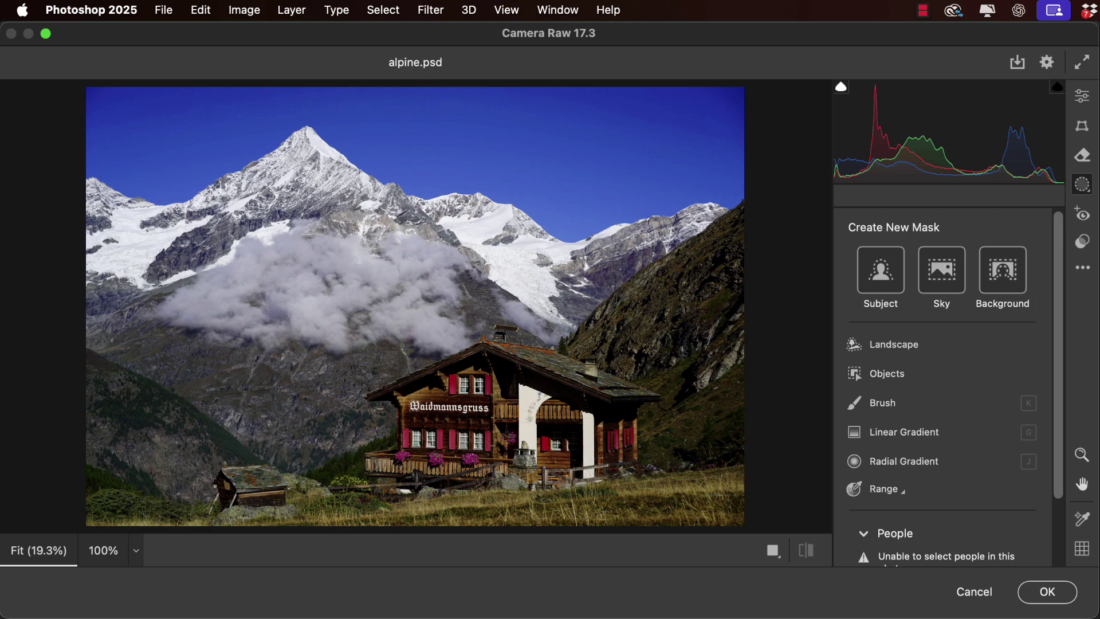
key("ctrl+shift+z")
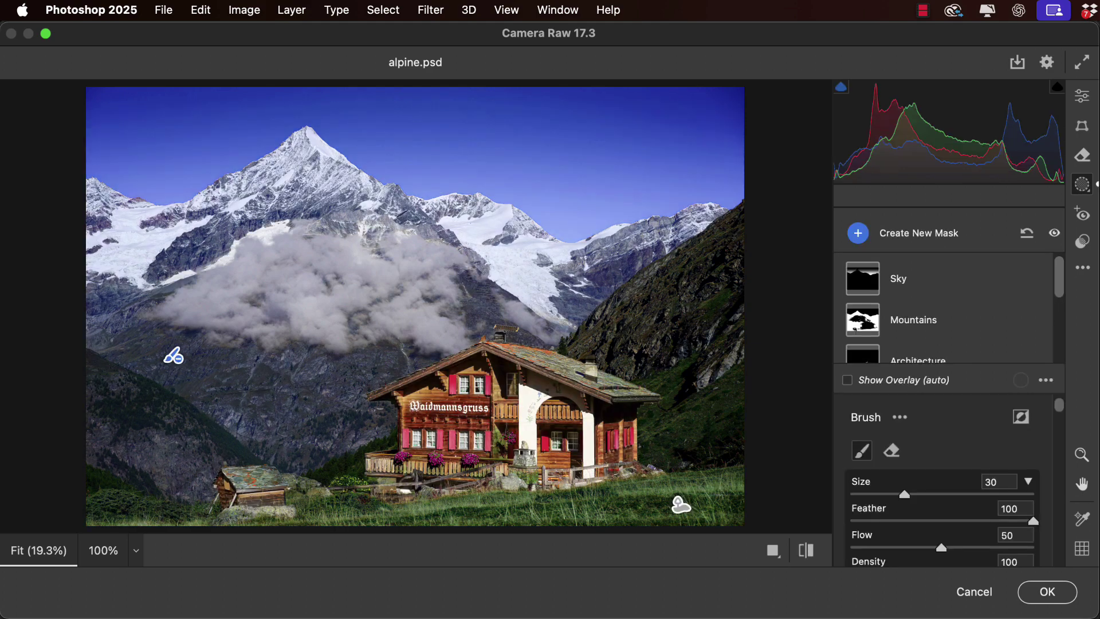